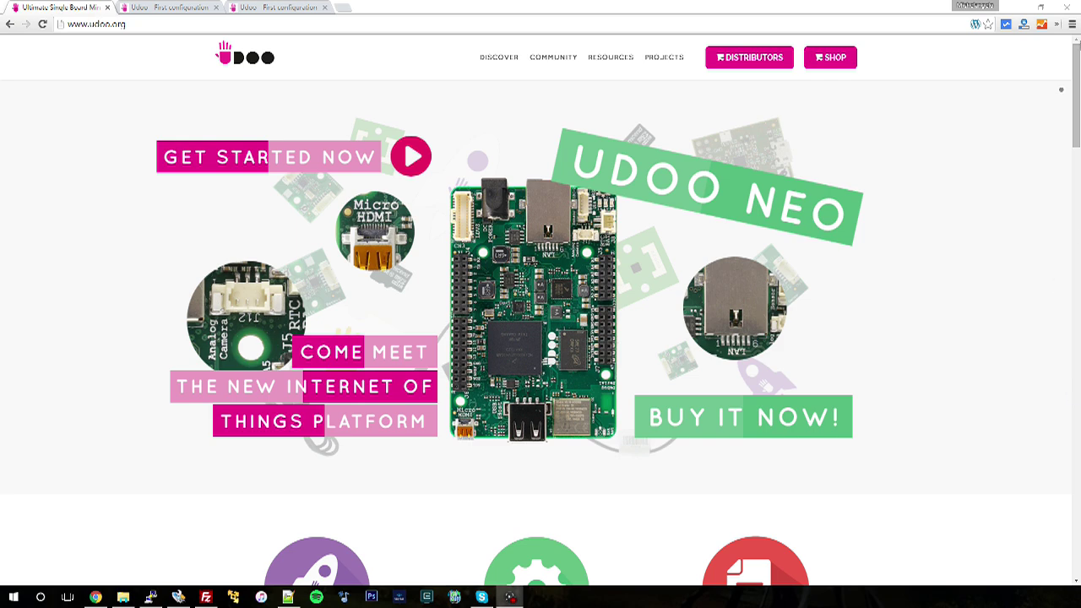
Switch to the 'Udoo - First configuration' tab showing the udooneo.local dashboard.
left_click(150, 12)
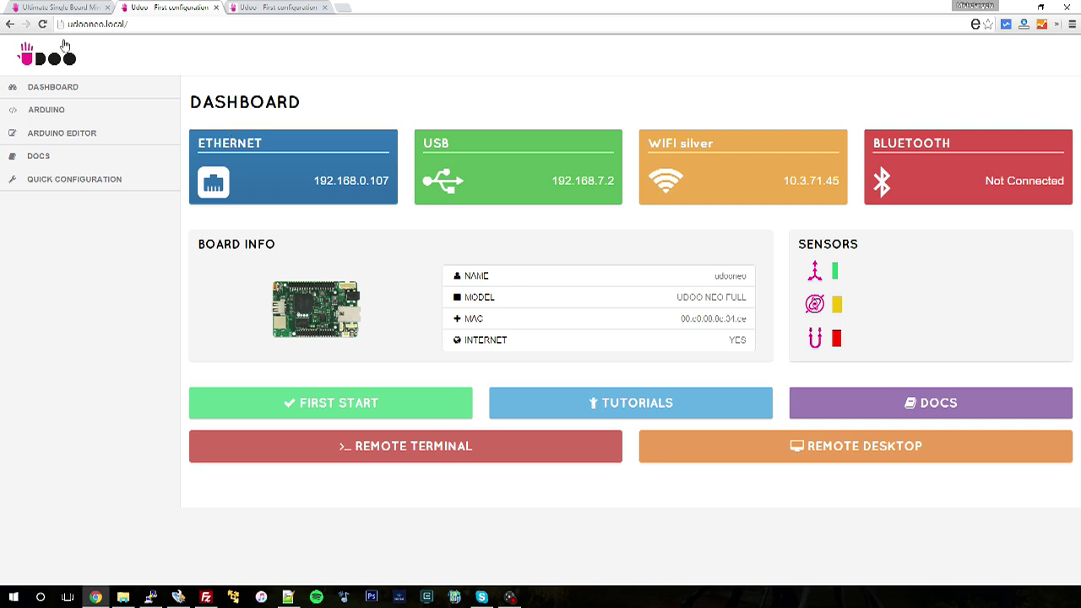
Bring up the dashboard tab loaded from 192.168.0.107 and highlight that address.
left_click(169, 24)
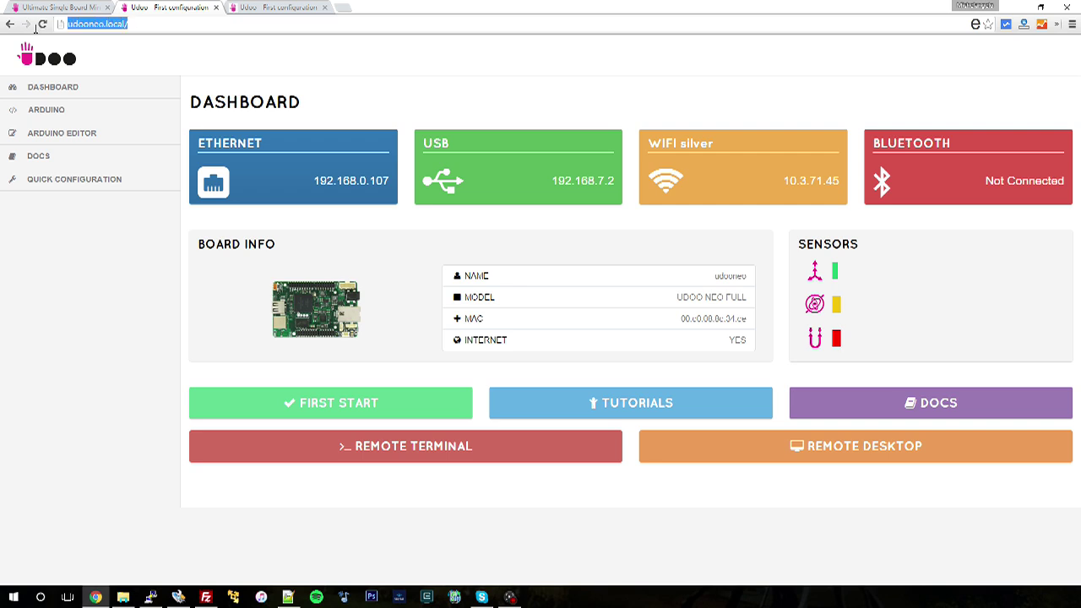
left_click(233, 201)
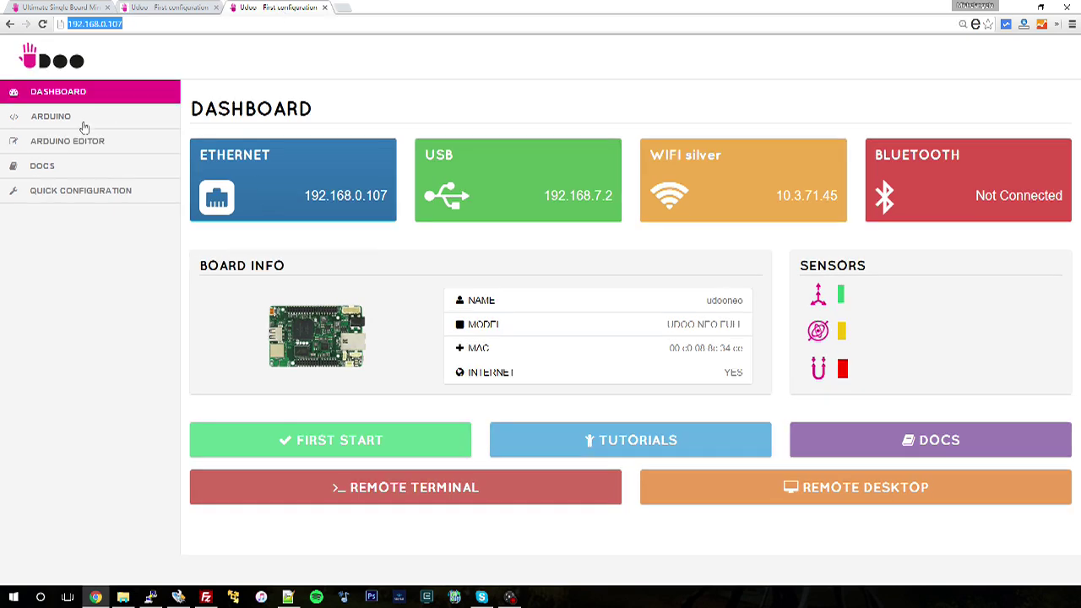
left_click(128, 24)
left_click(128, 23)
left_click_drag(128, 24, 66, 26)
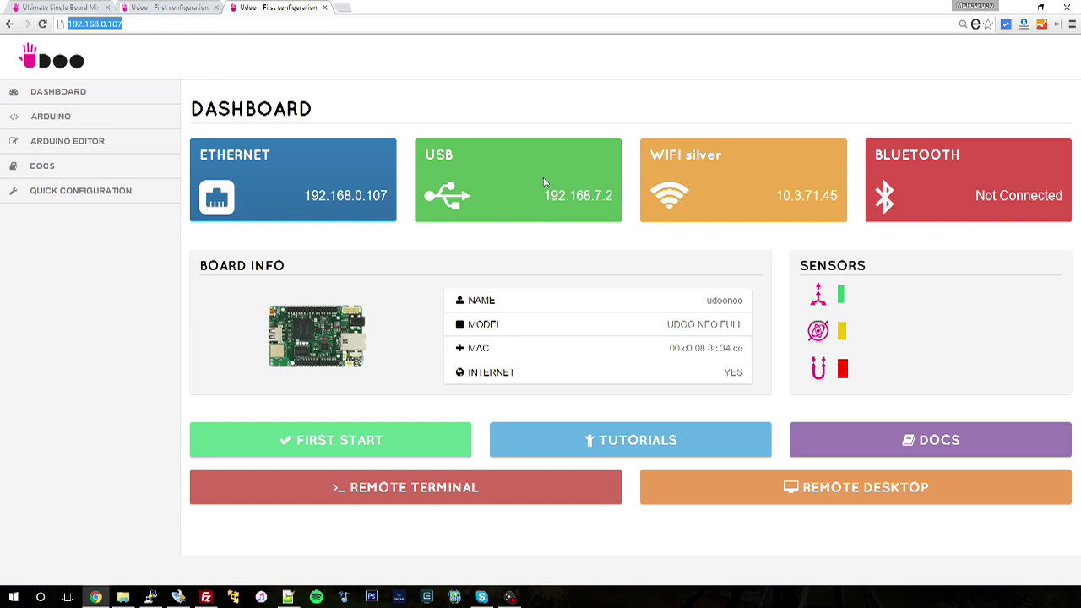
left_click_drag(544, 195, 613, 169)
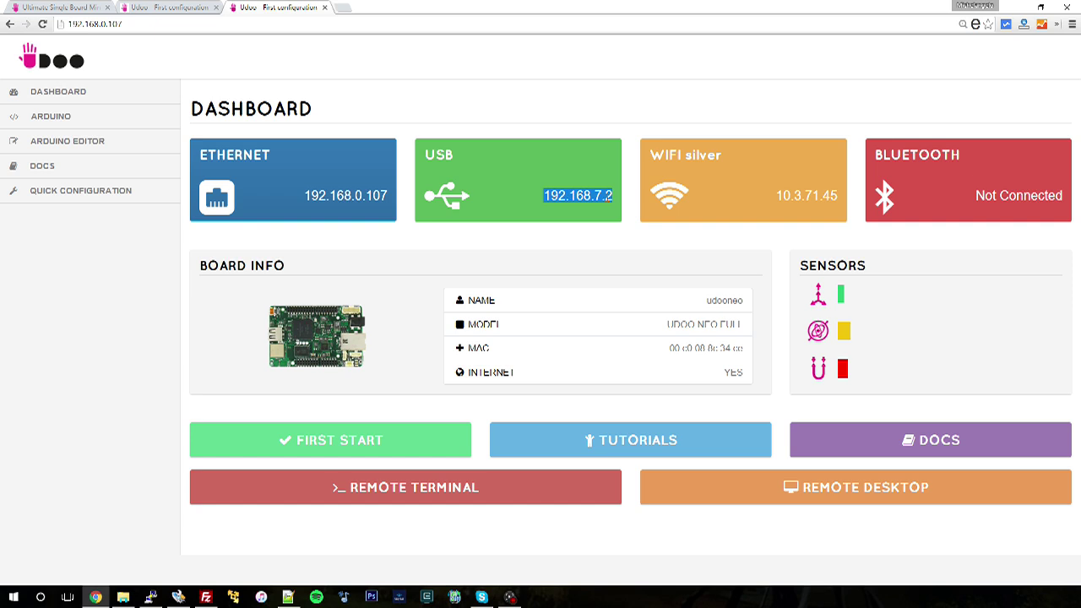
left_click(317, 161)
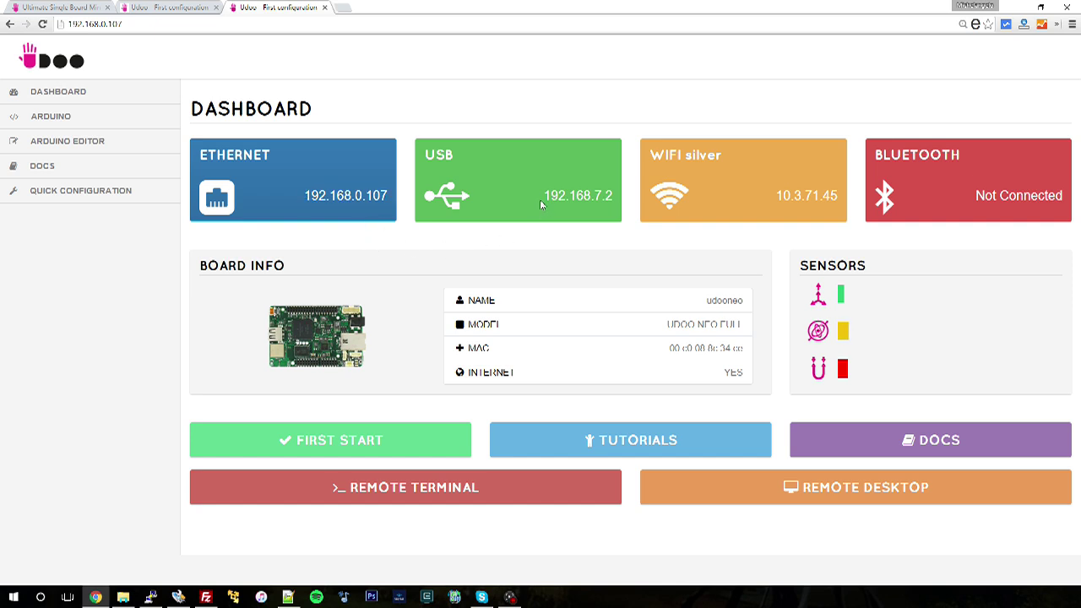
left_click_drag(541, 198, 619, 196)
left_click(620, 203)
left_click_drag(772, 199, 841, 196)
left_click(795, 218)
double_click(724, 157)
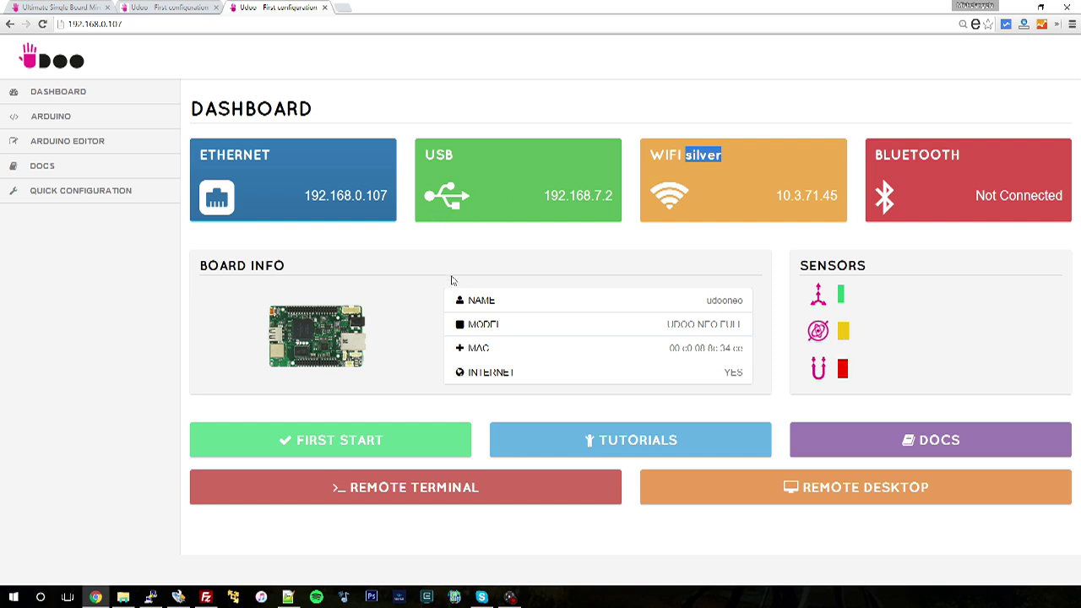
left_click_drag(706, 302, 744, 303)
left_click(745, 304)
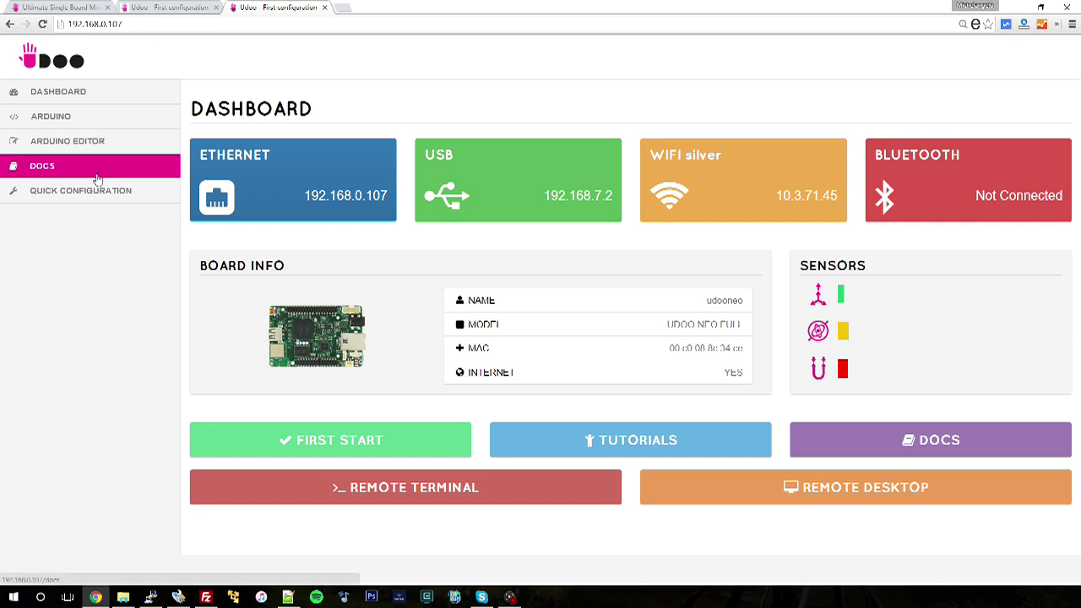
left_click(98, 179)
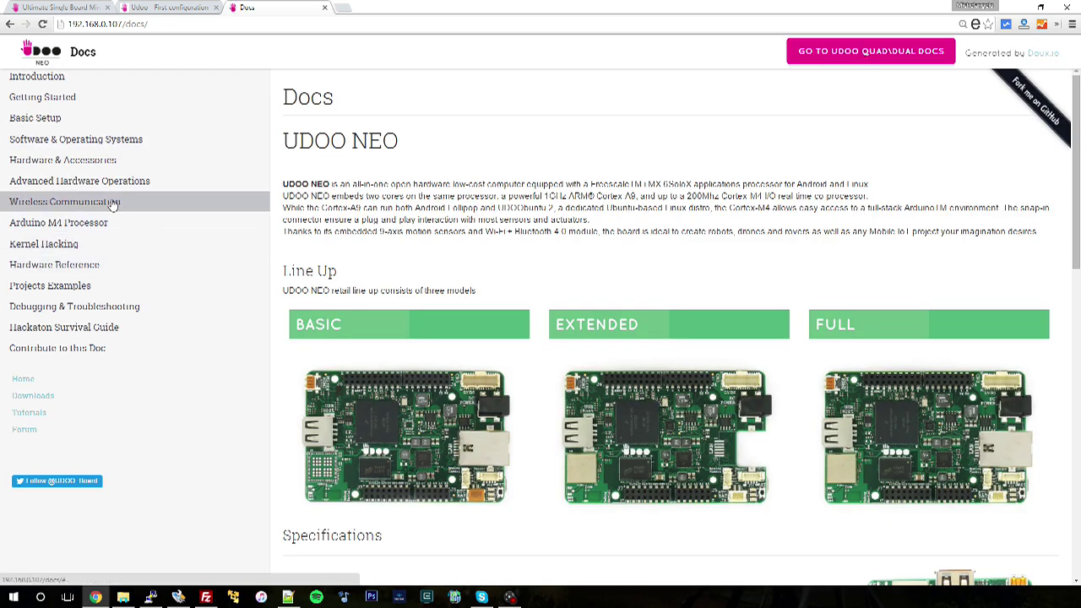
left_click(113, 204)
left_click(110, 251)
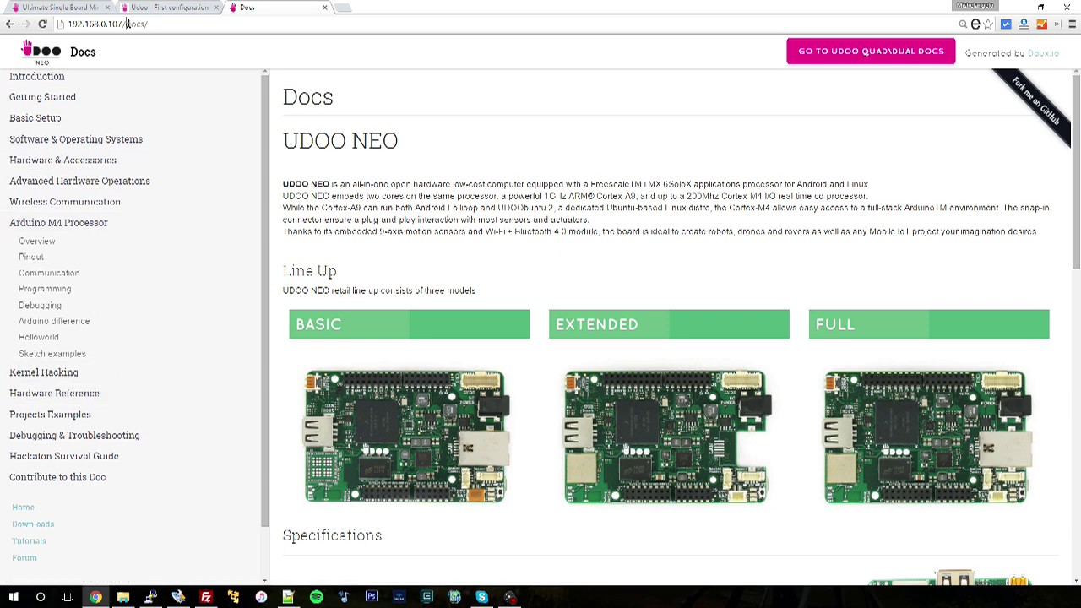
left_click_drag(127, 23, 234, 27)
key("BackSpace")
key("Return")
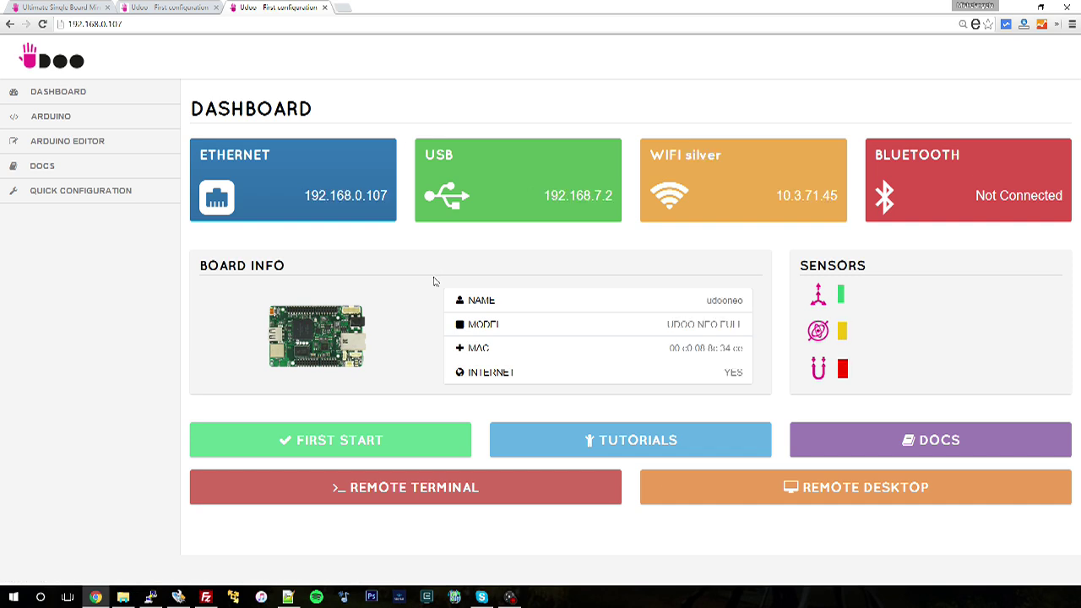
Change the Board Name in Quick Configuration to myneo, save, and confirm the alert.
left_click(67, 196)
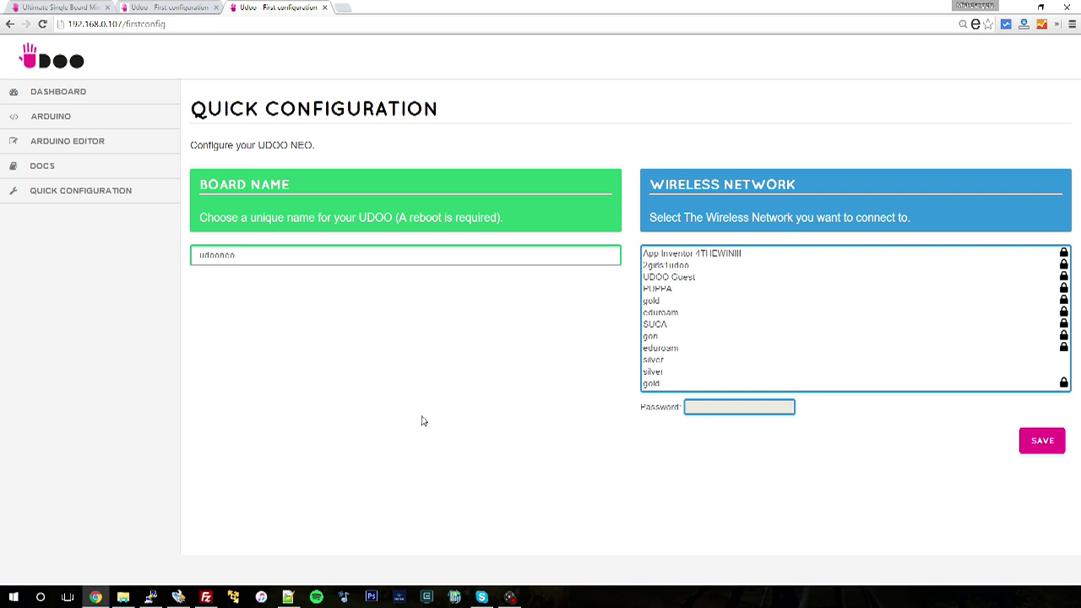
left_click(262, 249)
key("ctrl+a")
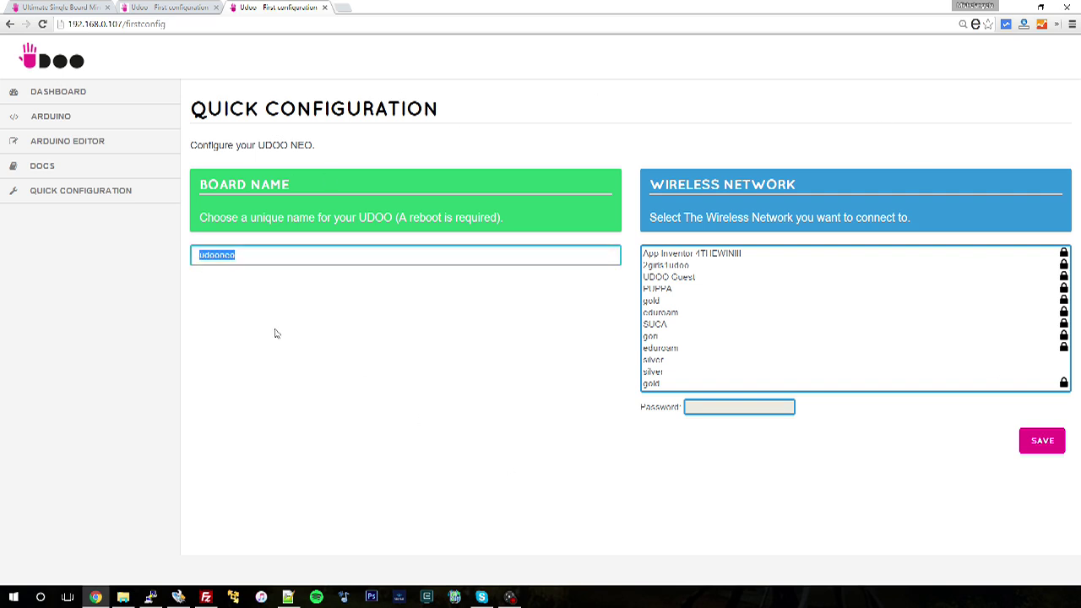
type("my")
left_click(1053, 446)
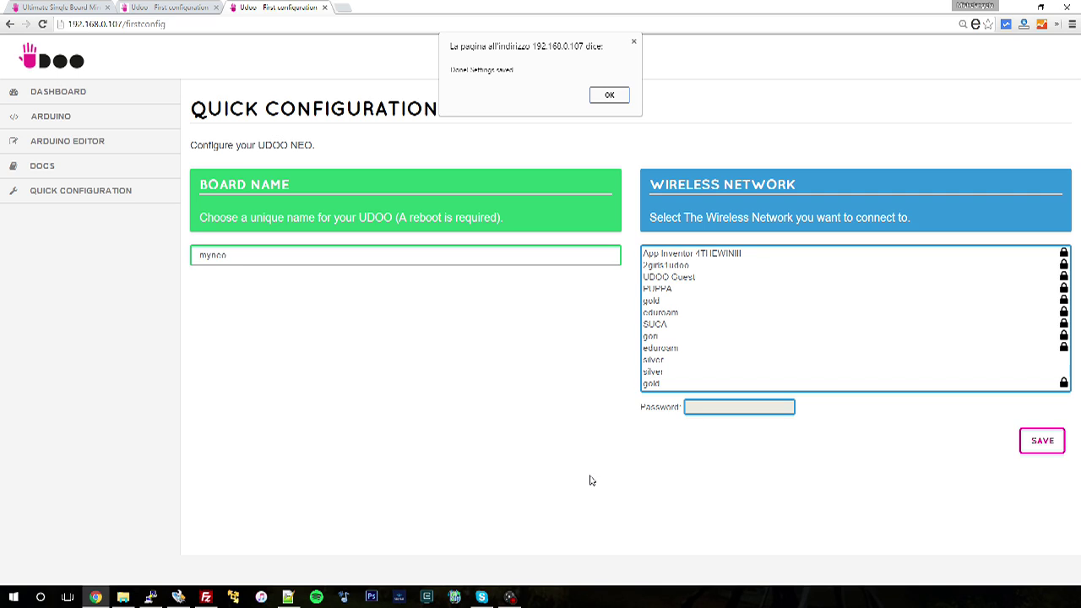
left_click(608, 96)
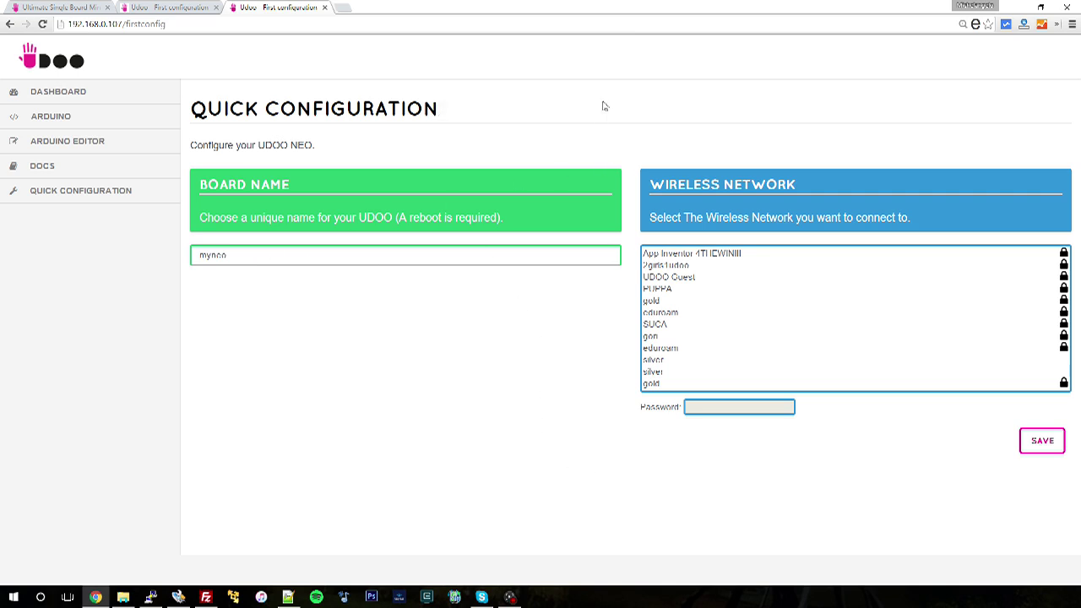
Load myneo.local in the udooneo.local tab to reach the renamed board's dashboard.
left_click(170, 7)
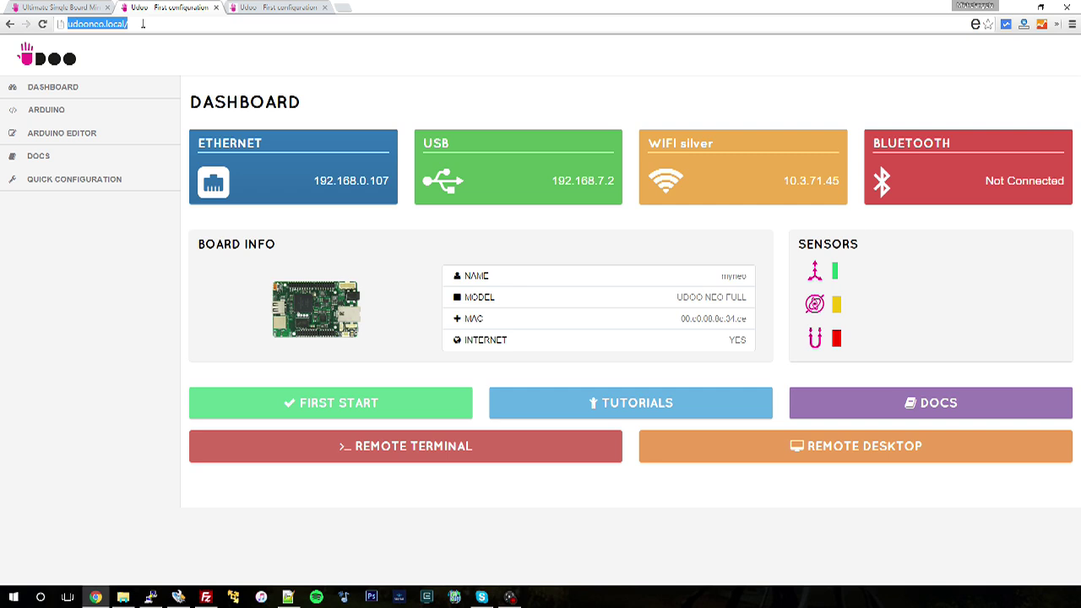
type("myne")
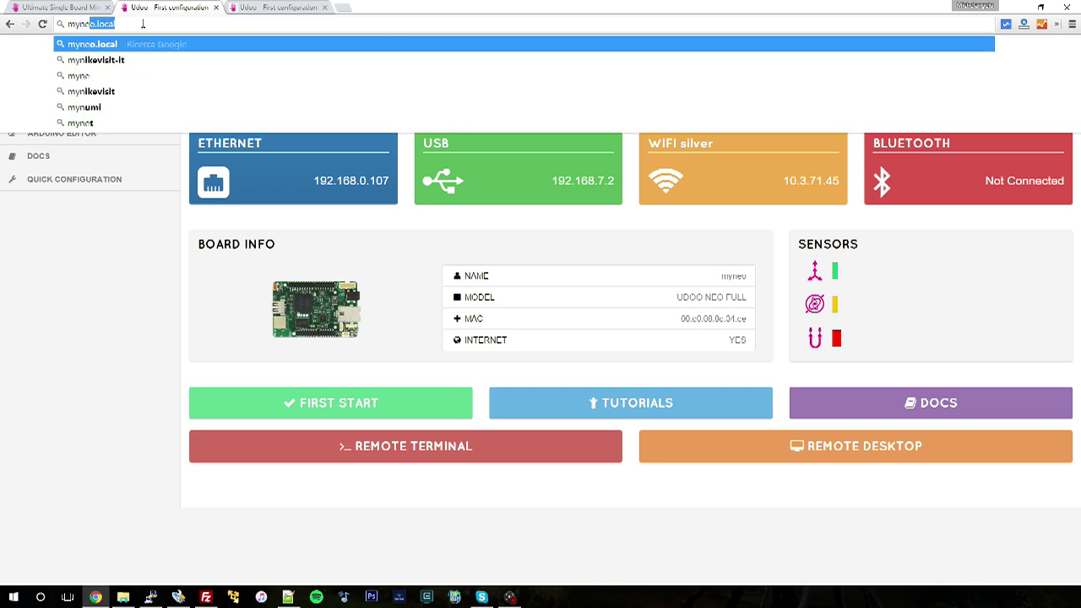
key("Right")
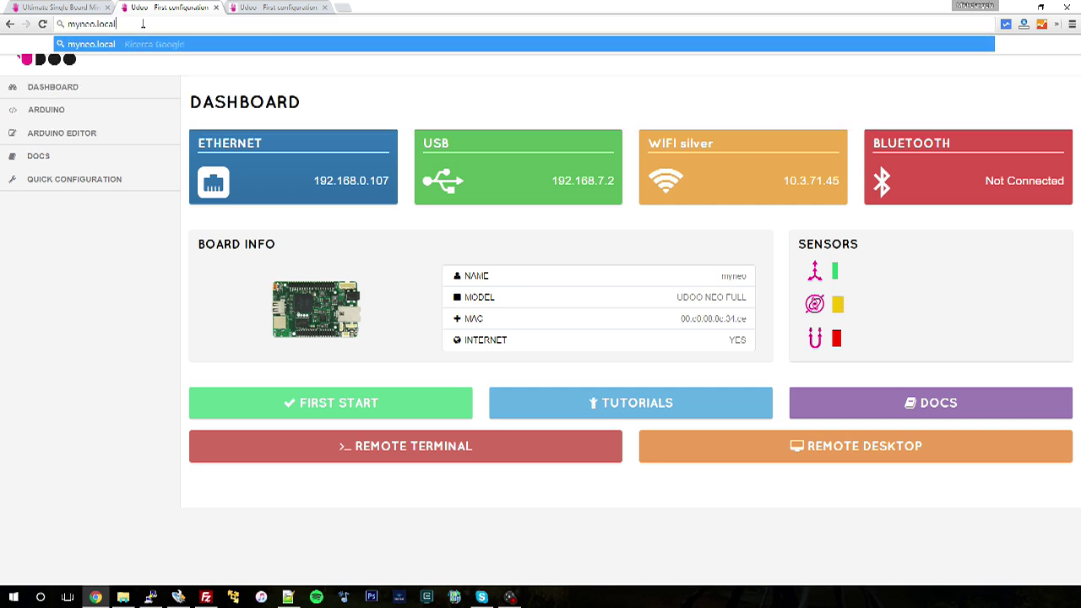
Select the silver wireless network in Quick Configuration and save, then go to the Arduino page.
left_click(264, 14)
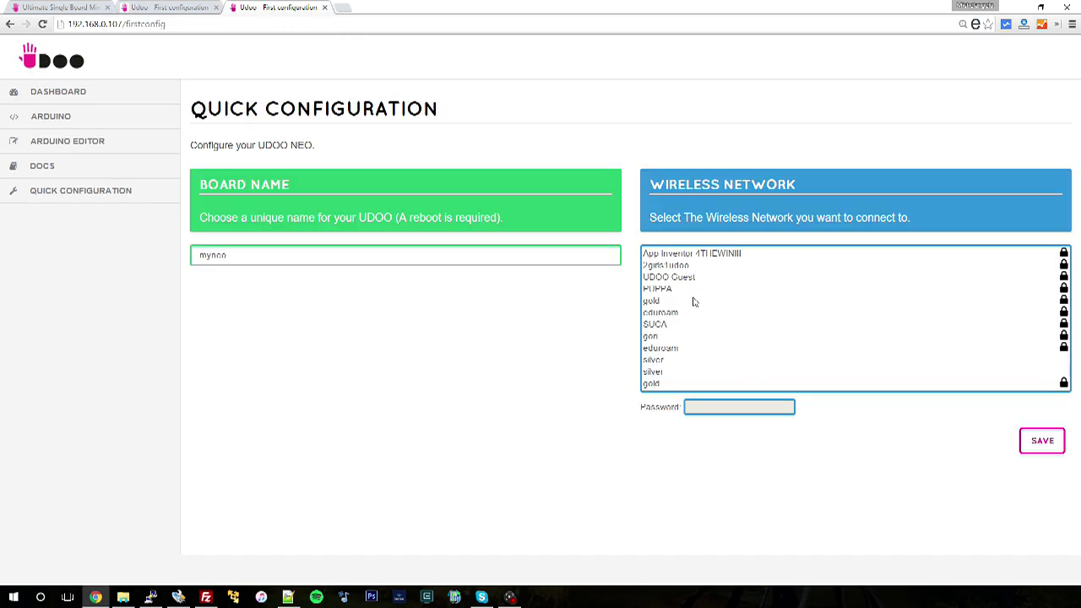
left_click(676, 360)
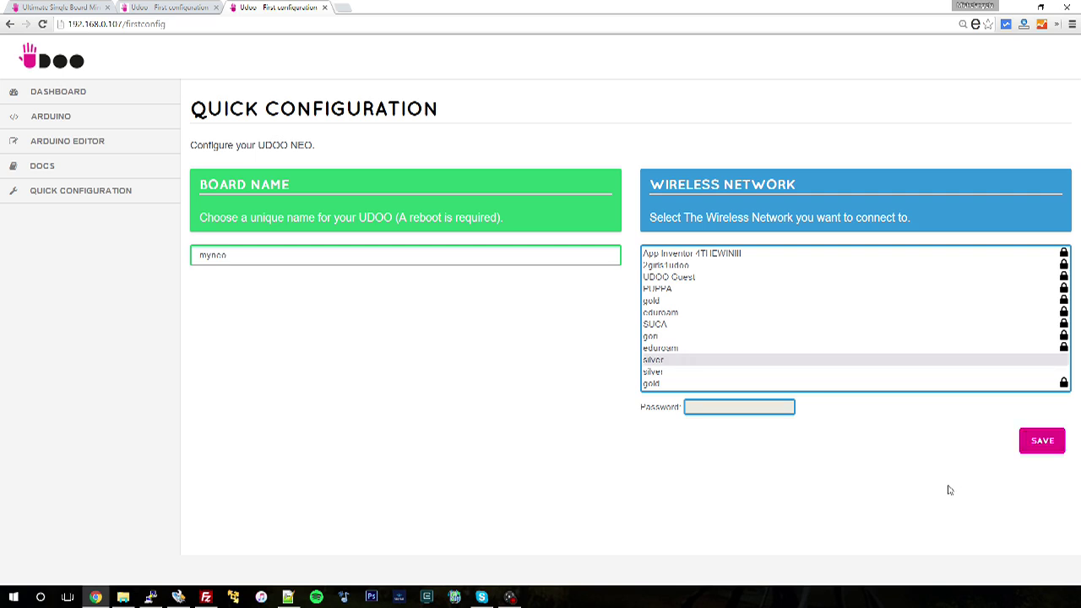
left_click(1041, 446)
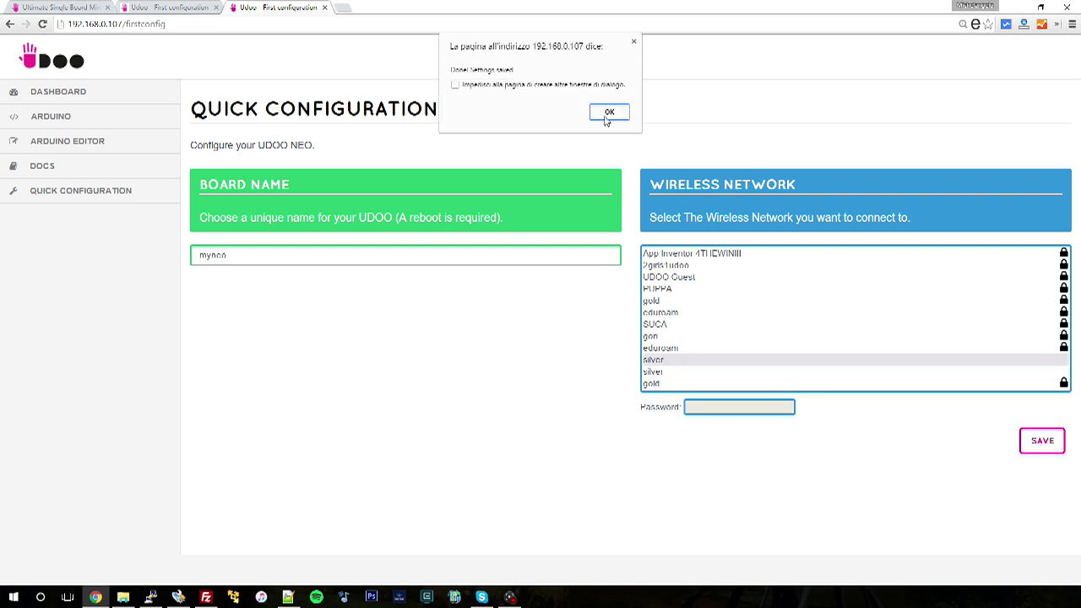
left_click(609, 115)
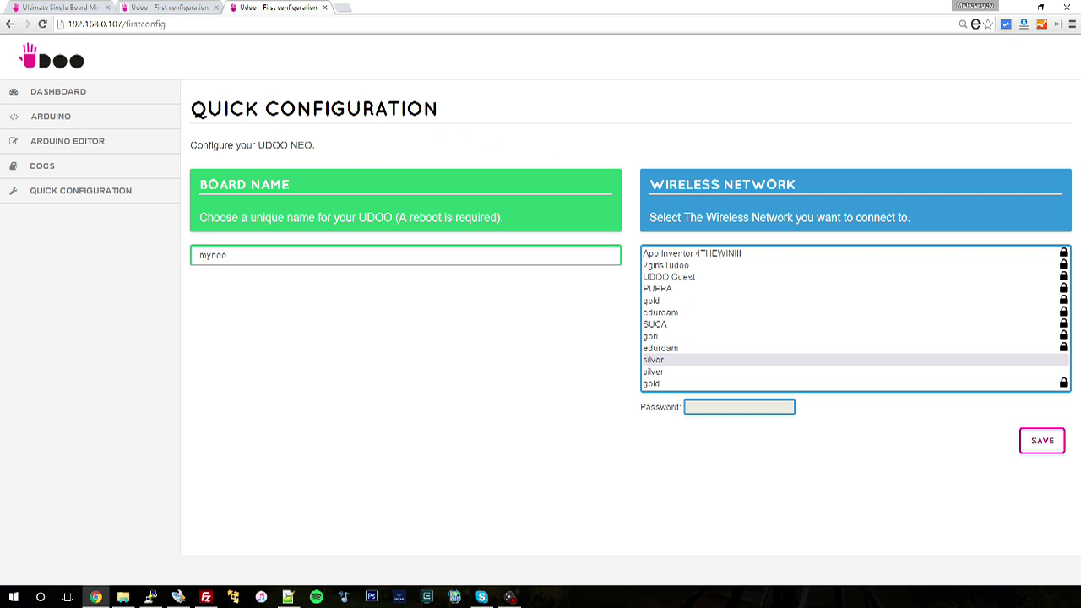
left_click(64, 118)
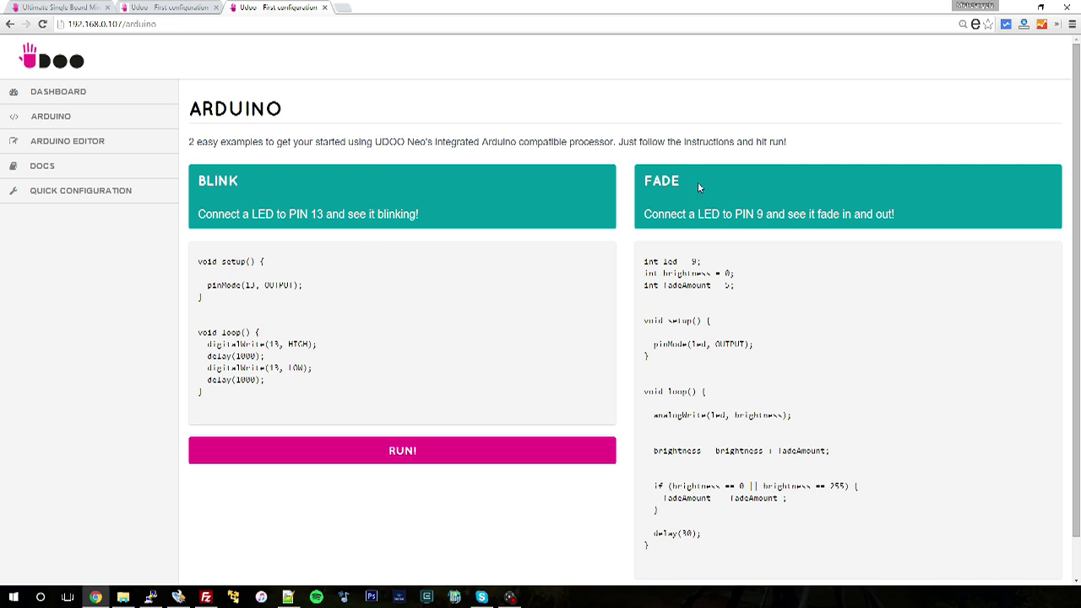
Select and copy the whole Blink example code, then go to the Arduino Editor.
scroll(593, 320, "down", 1)
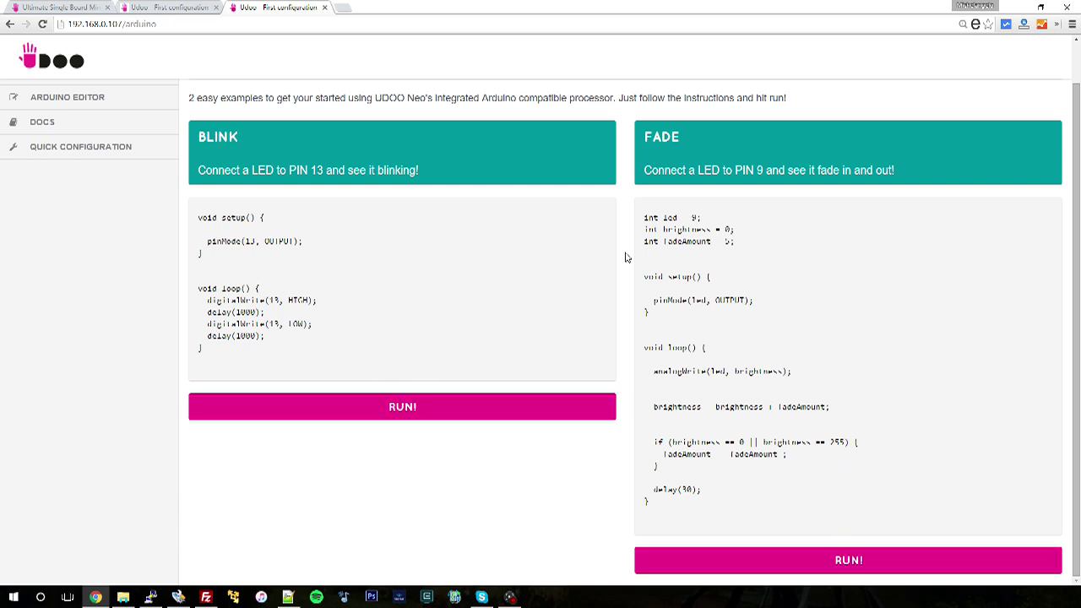
mouse_move(203, 348)
left_mouse_down()
mouse_move(176, 230)
mouse_move(186, 216)
left_mouse_up()
key("ctrl+c")
scroll(409, 320, "up", 1)
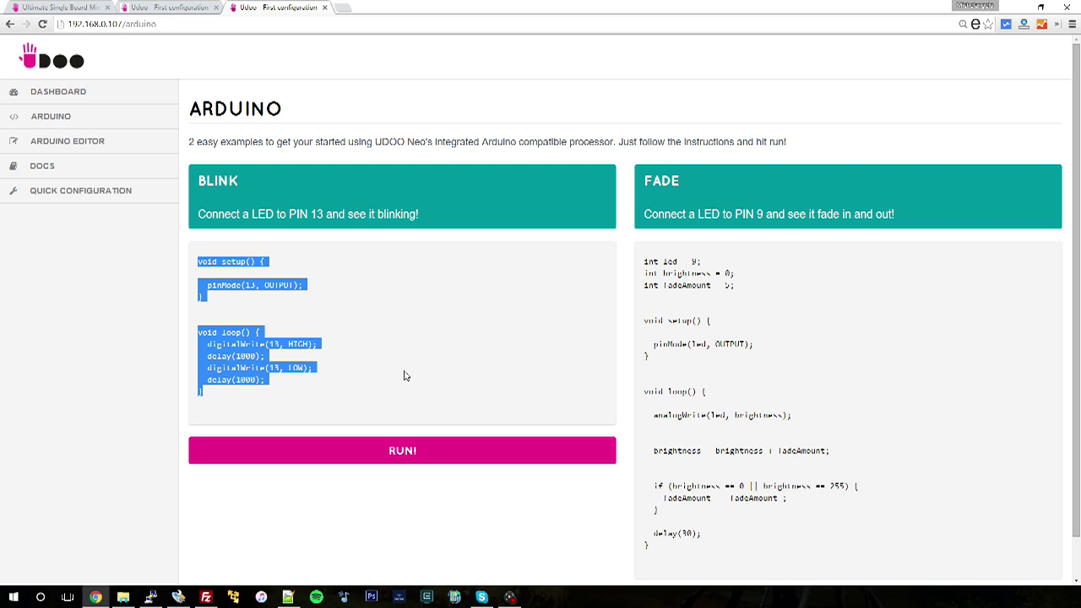
left_click(92, 140)
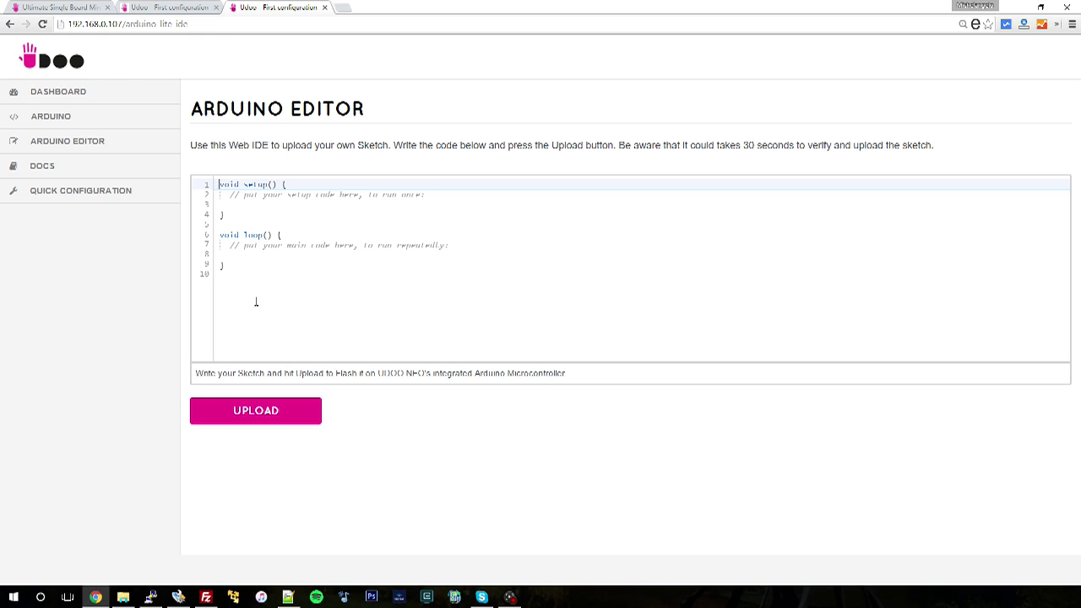
Paste the Blink code over the default sketch and change both delay(1000) calls to delay(50).
left_click_drag(253, 265, 193, 191)
key("ctrl+v")
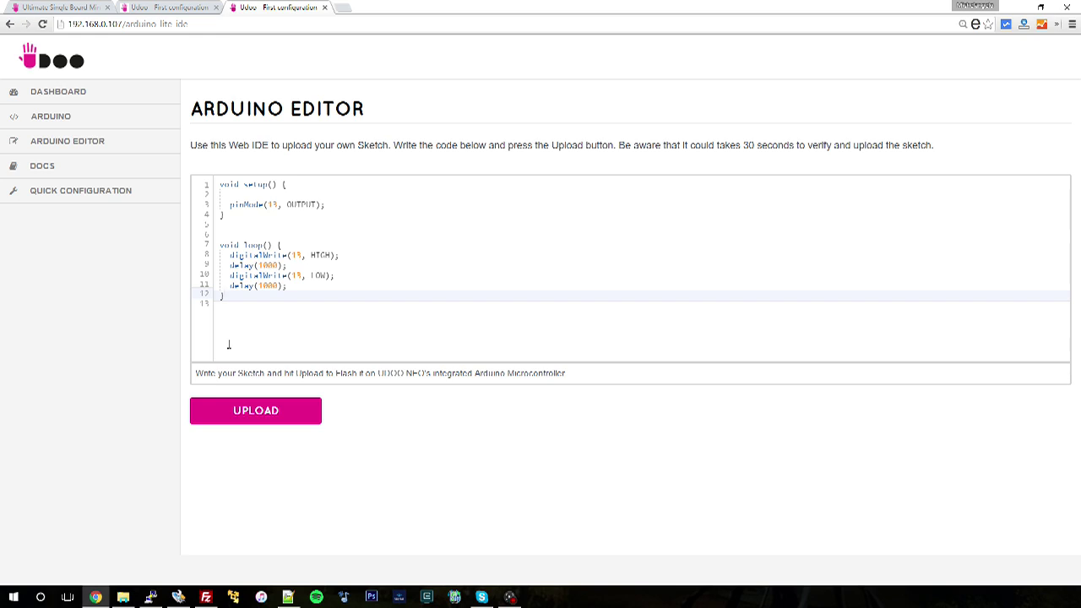
left_click(271, 266)
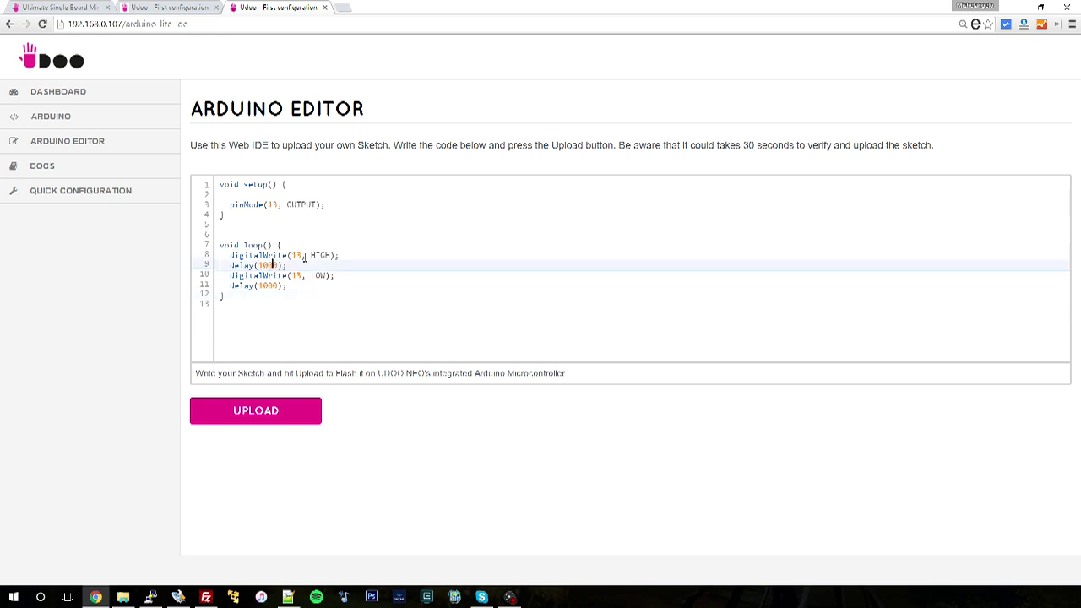
key("BackSpace")
key("BackSpace")
key("BackSpace")
type("5")
key("Down")
key("Down")
key("BackSpace")
key("BackSpace")
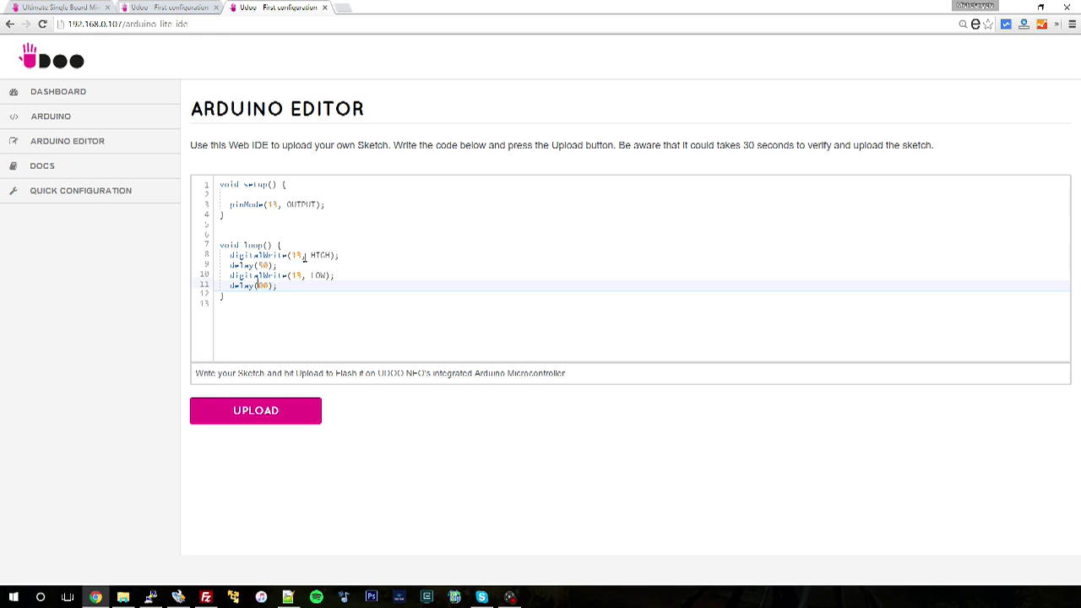
key("BackSpace")
type("5")
left_click(224, 195)
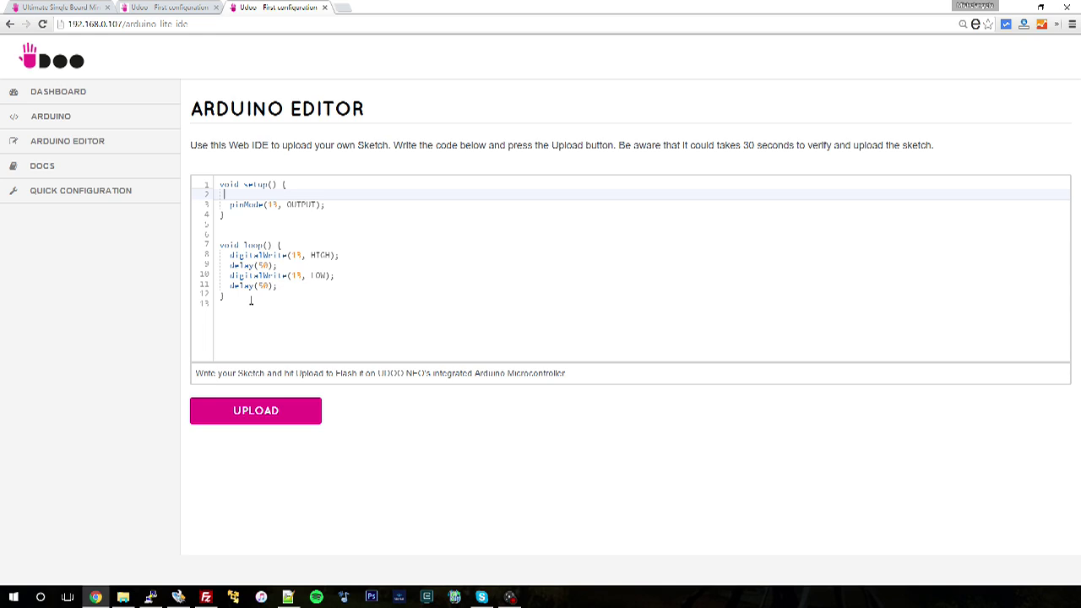
Upload the modified Blink sketch to the board, then return to the Dashboard.
left_click(255, 411)
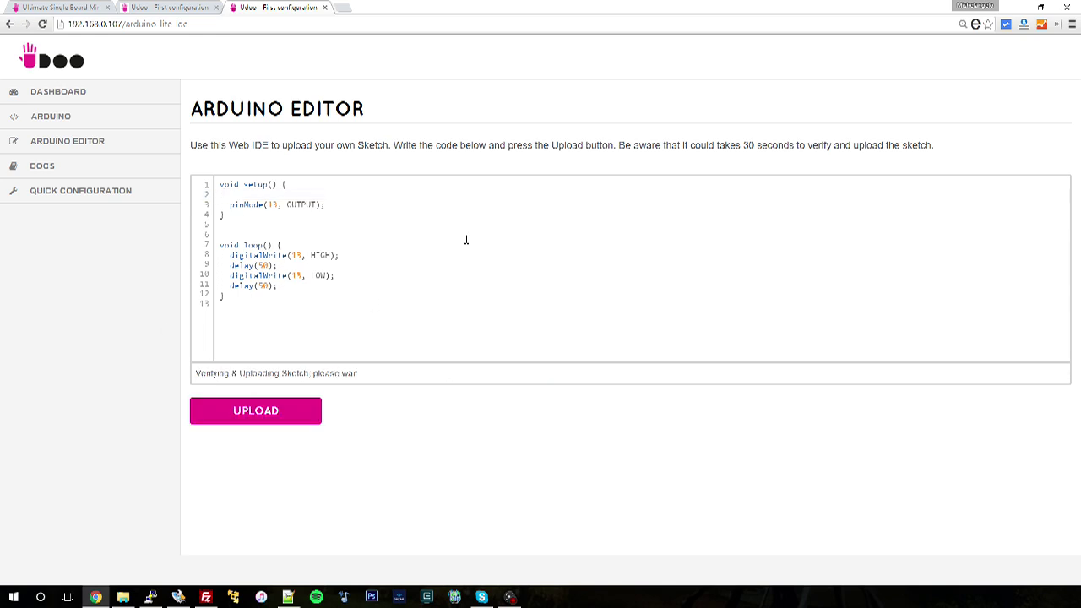
left_click_drag(369, 375, 186, 373)
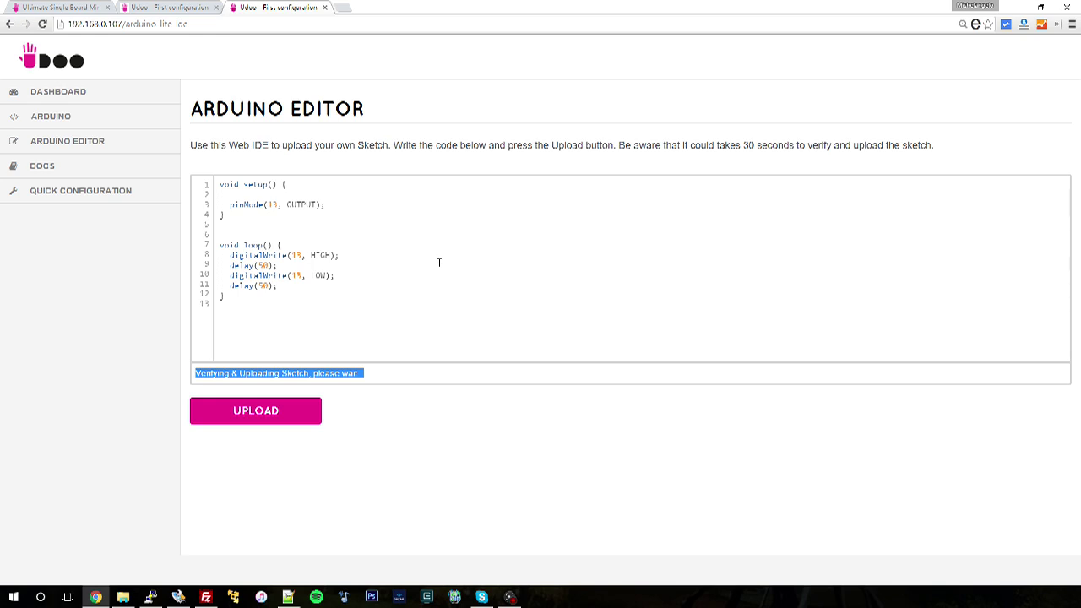
left_click(72, 95)
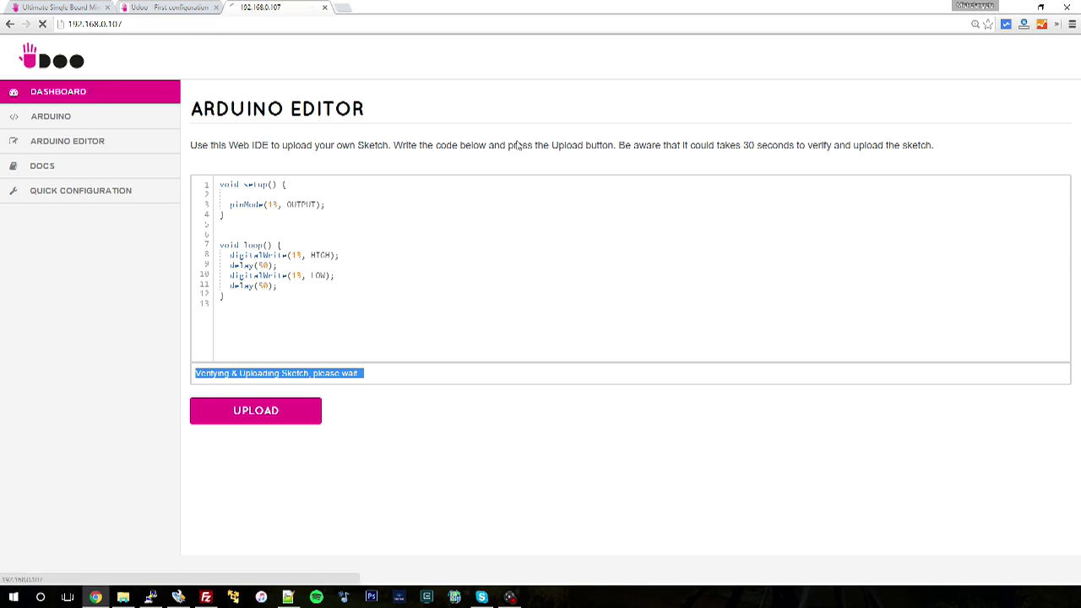